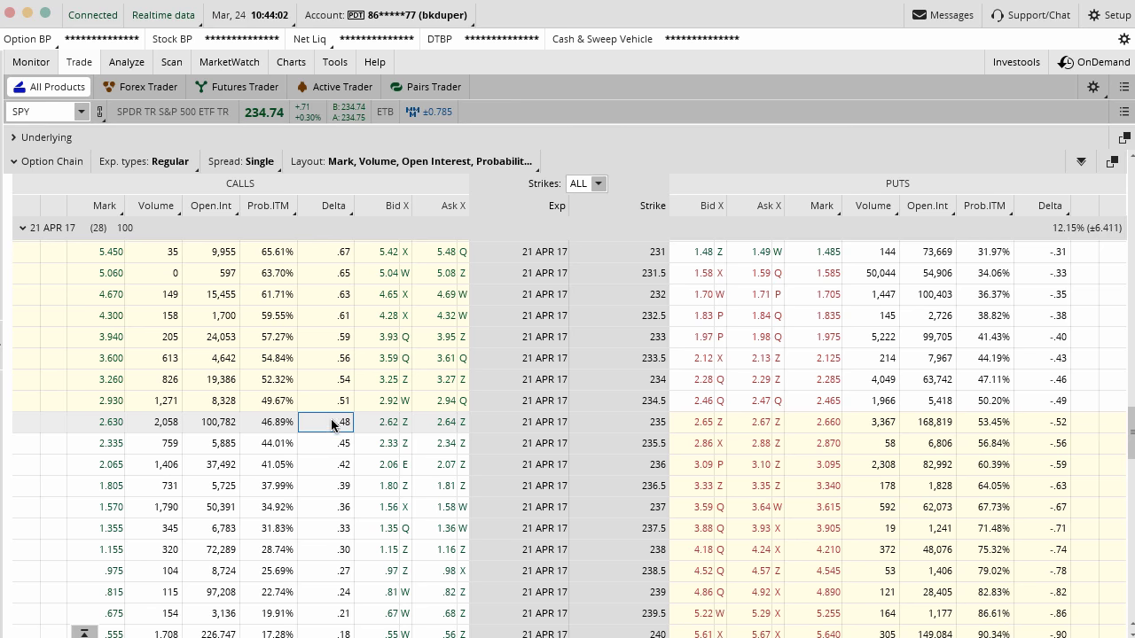
Step: Select the 21 APR 17 235-strike SPY call, sketch the 1-2-1 ratio around it, then clear the sketch
{"action": "left_click", "coordinate": [278, 427]}
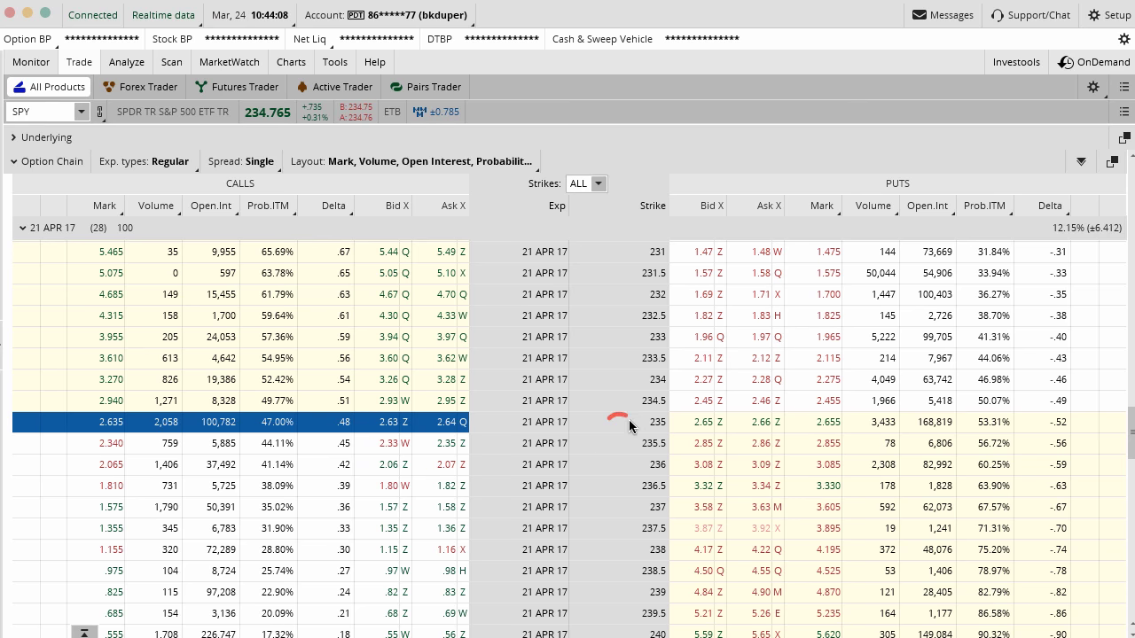
{"action": "left_click_drag", "start_coordinate": [627, 422], "coordinate": [636, 440]}
{"action": "left_click_drag", "start_coordinate": [612, 364], "coordinate": [615, 395]}
{"action": "left_click_drag", "start_coordinate": [621, 454], "coordinate": [622, 488]}
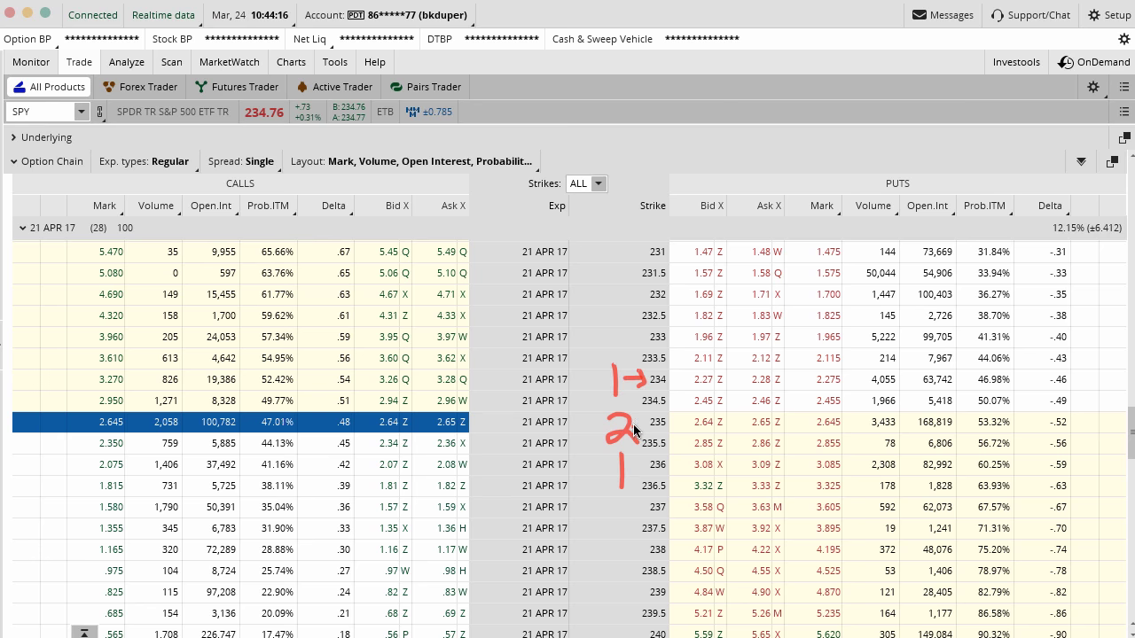
{"action": "mouse_move", "coordinate": [633, 424]}
{"action": "left_mouse_down"}
{"action": "mouse_move", "coordinate": [638, 416]}
{"action": "mouse_move", "coordinate": [644, 434]}
{"action": "mouse_move", "coordinate": [639, 471]}
{"action": "left_mouse_up"}
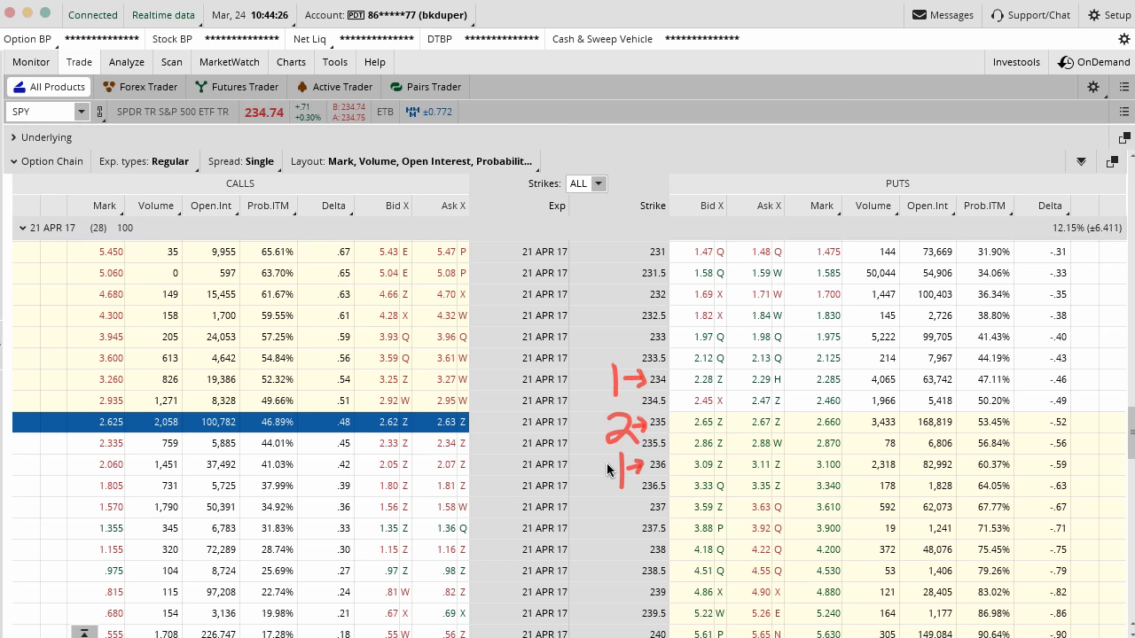
{"action": "key", "text": "Escape"}
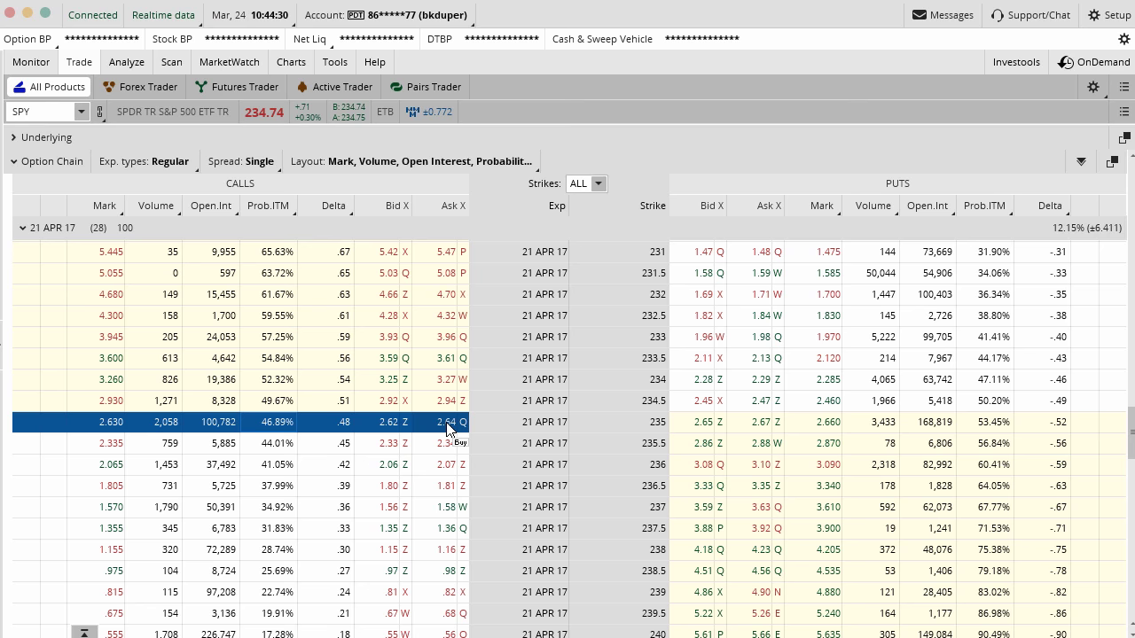
Step: Create a buy butterfly from the 235 call's Ask, staging 234.5/235/235.5 calls at a .02 debit
{"action": "right_click", "coordinate": [447, 429]}
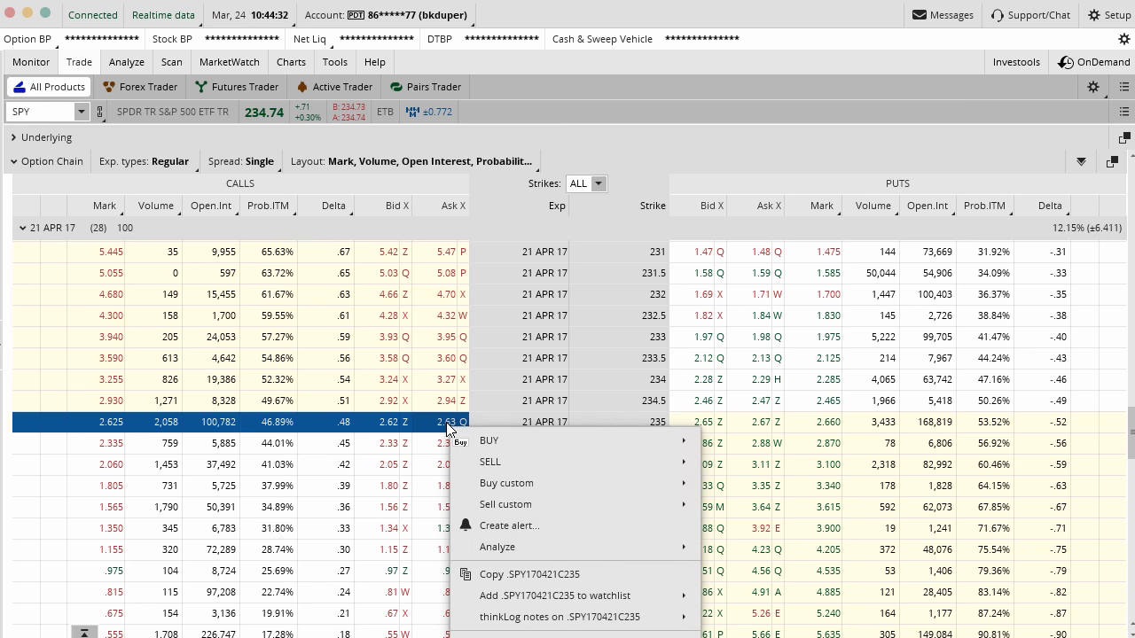
{"action": "mouse_move", "coordinate": [585, 441]}
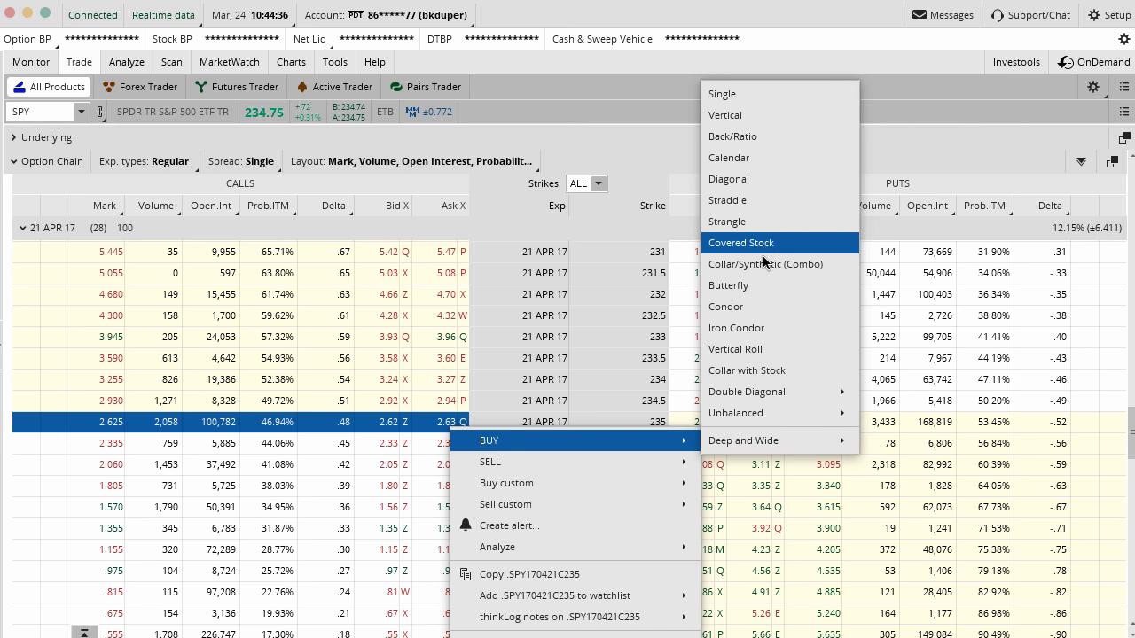
{"action": "left_click", "coordinate": [760, 286]}
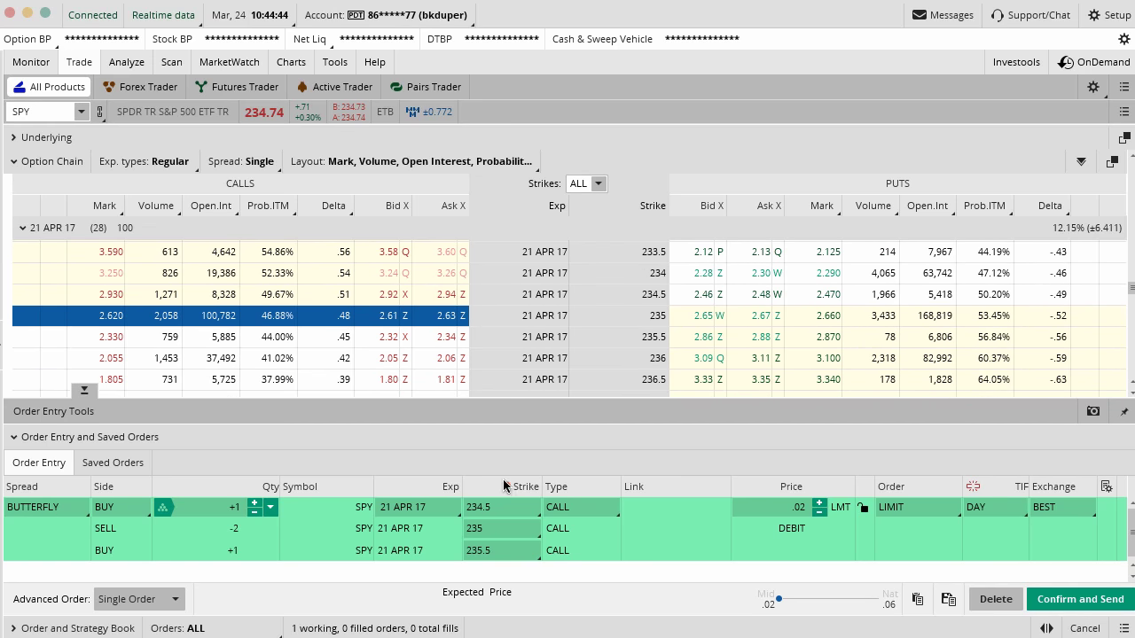
Step: Mark the order's three strikes and the 235 and 235.5 chain rows, then clear the marks
{"action": "mouse_move", "coordinate": [499, 481]}
{"action": "left_mouse_down"}
{"action": "mouse_move", "coordinate": [446, 523]}
{"action": "mouse_move", "coordinate": [525, 519]}
{"action": "mouse_move", "coordinate": [508, 486]}
{"action": "left_mouse_up"}
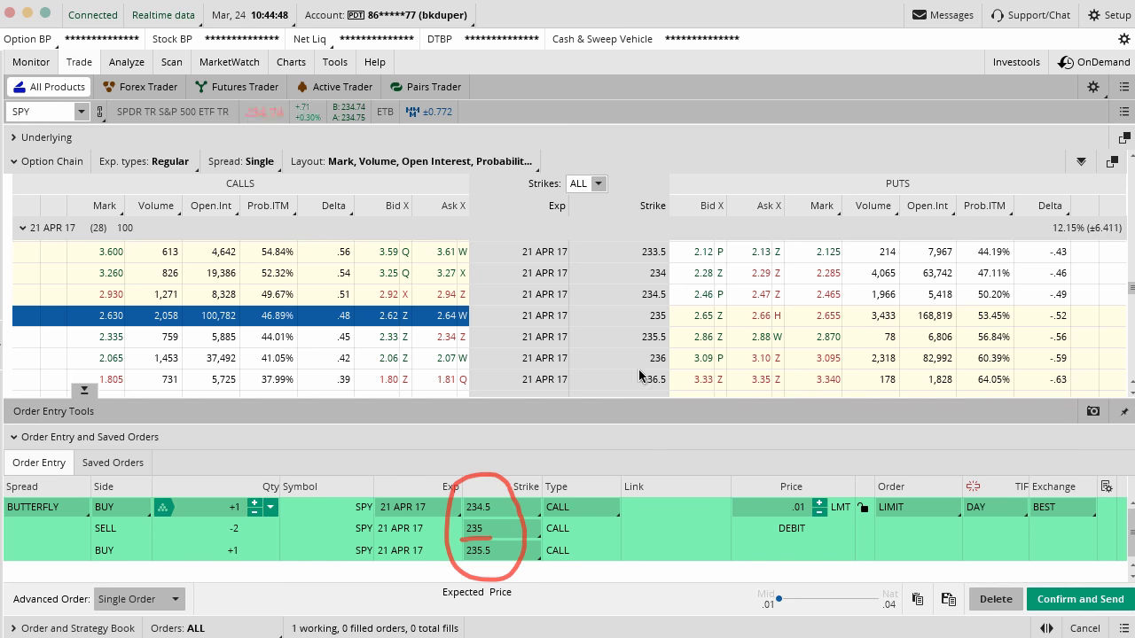
{"action": "mouse_move", "coordinate": [654, 326]}
{"action": "left_mouse_down"}
{"action": "mouse_move", "coordinate": [687, 327]}
{"action": "mouse_move", "coordinate": [670, 304]}
{"action": "left_mouse_up"}
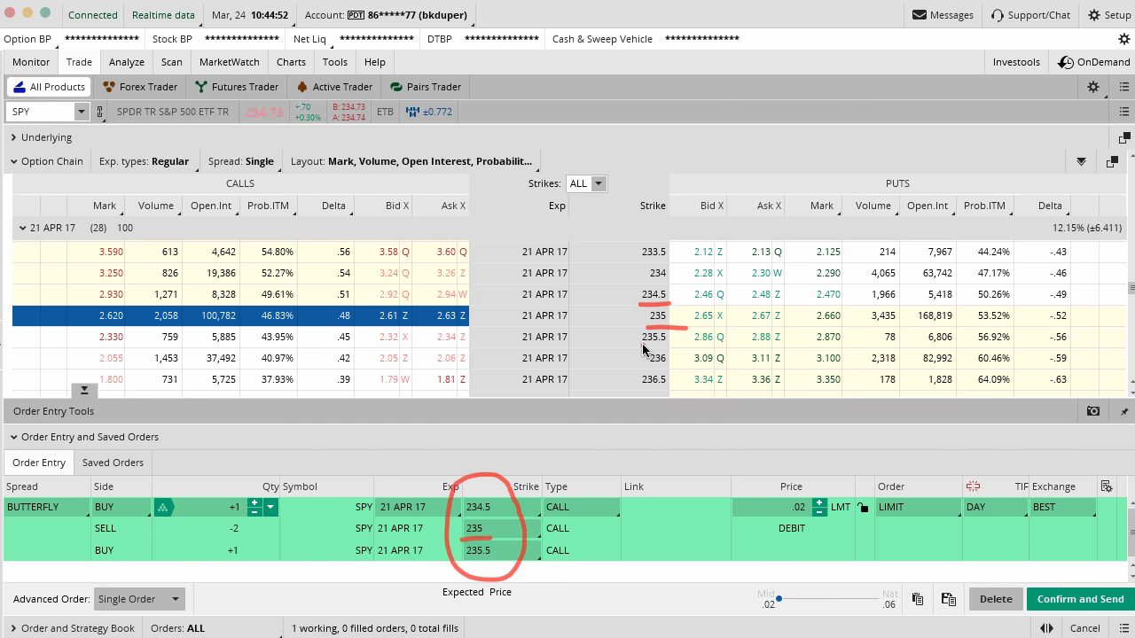
{"action": "left_click_drag", "start_coordinate": [641, 348], "coordinate": [688, 347]}
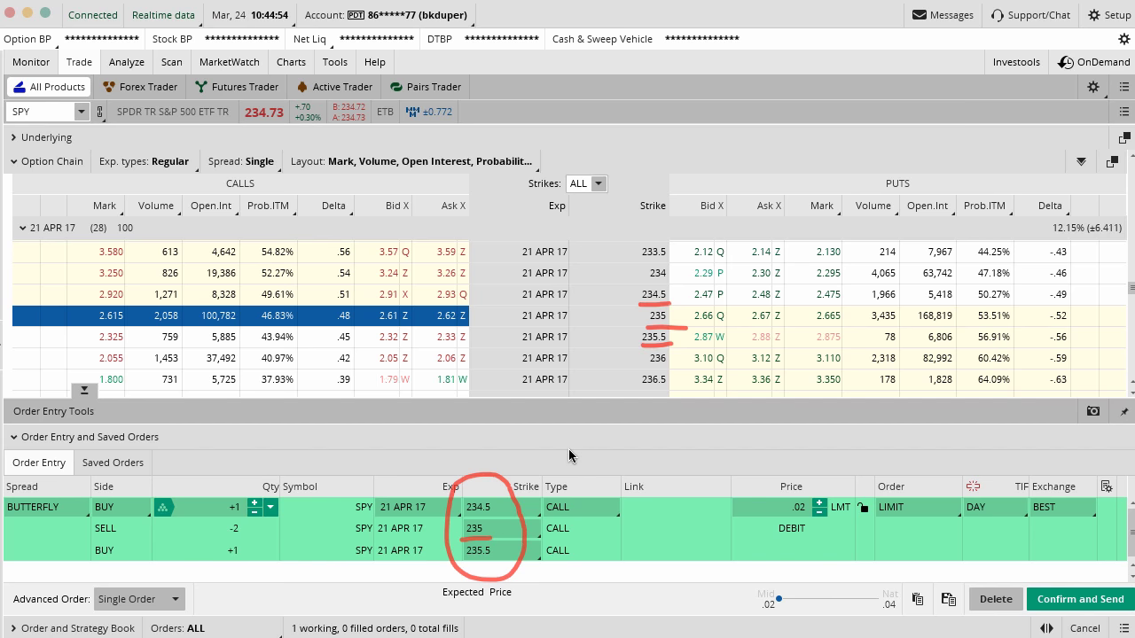
{"action": "key", "text": "Escape"}
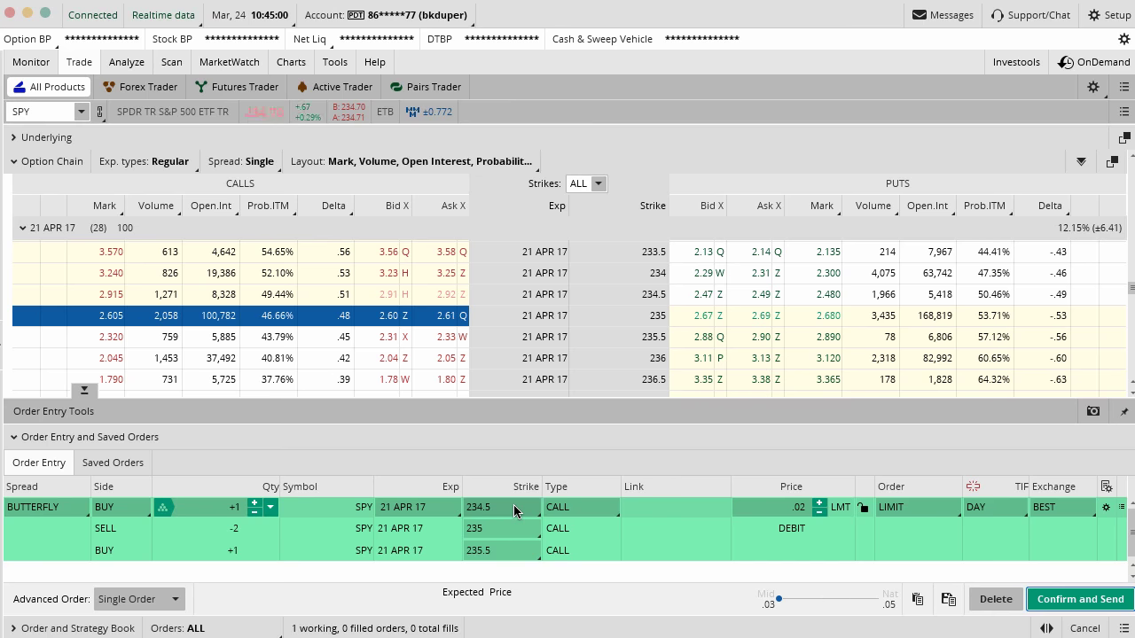
Step: Widen the butterfly wings to the 234 and 236 strikes, then delete the staged order
{"action": "left_click", "coordinate": [514, 504]}
{"action": "scroll", "coordinate": [511, 567], "scroll_direction": "down", "scroll_amount": 2}
{"action": "left_click", "coordinate": [502, 578]}
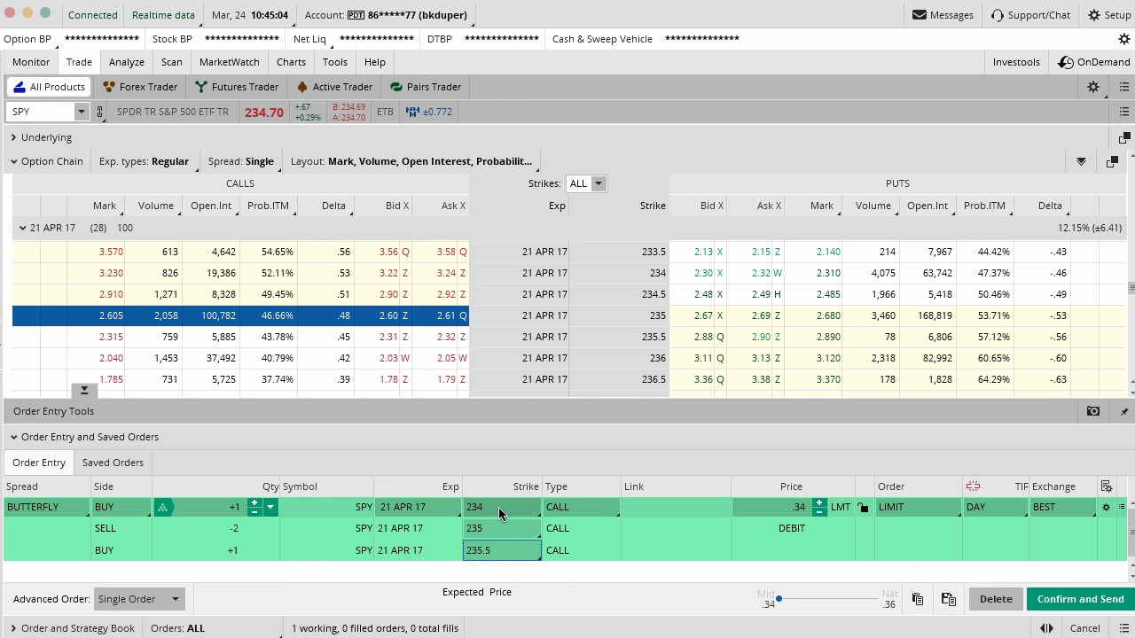
{"action": "left_click", "coordinate": [499, 551]}
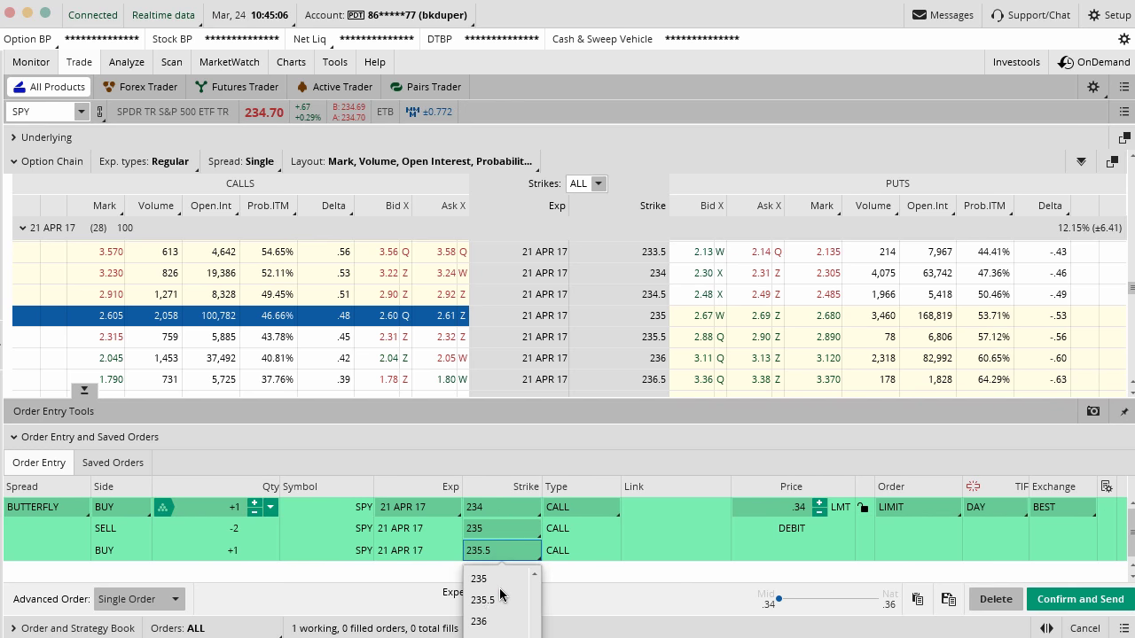
{"action": "scroll", "coordinate": [499, 620], "scroll_direction": "down", "scroll_amount": 2}
{"action": "left_click", "coordinate": [502, 622]}
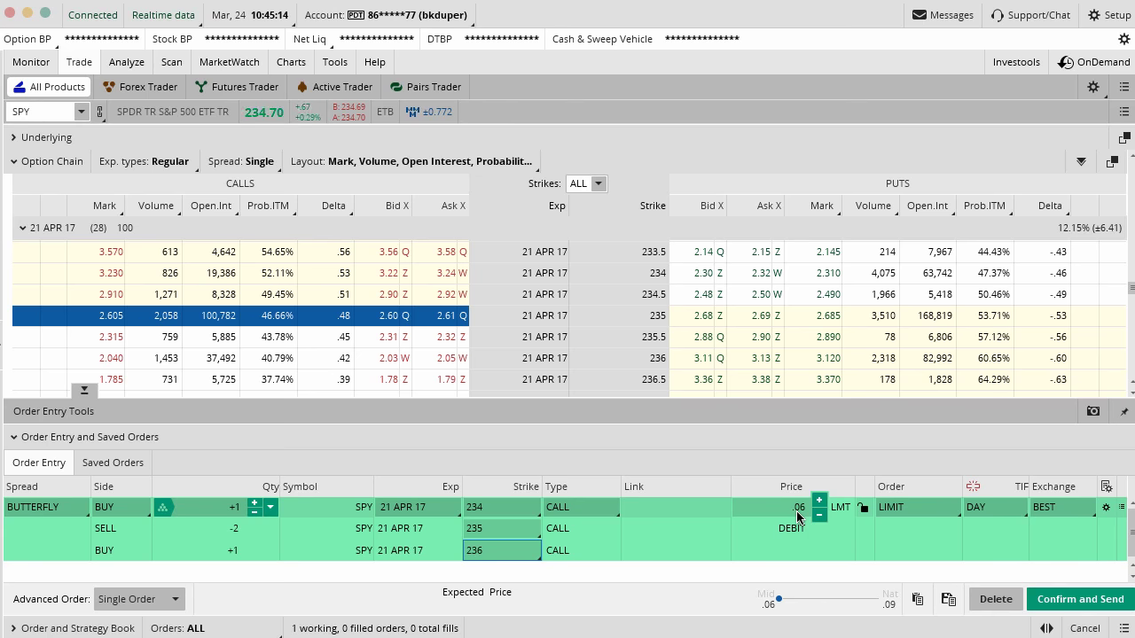
{"action": "left_click", "coordinate": [991, 600]}
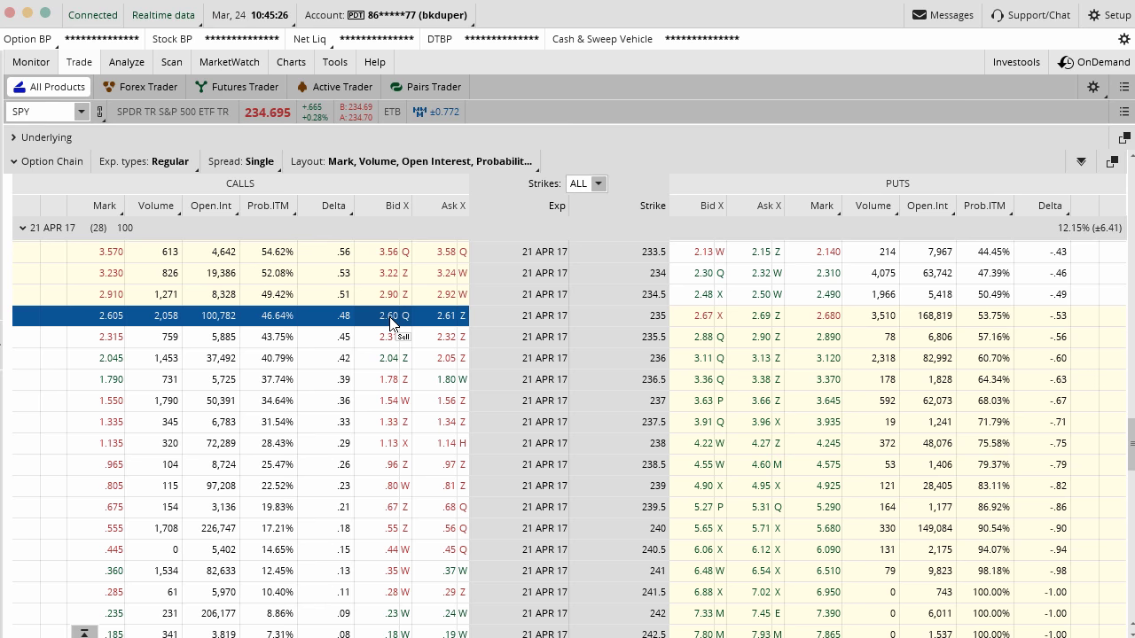
Step: Start a sell order for two 235 SPY calls from the Bid
{"action": "key", "text": "alt"}
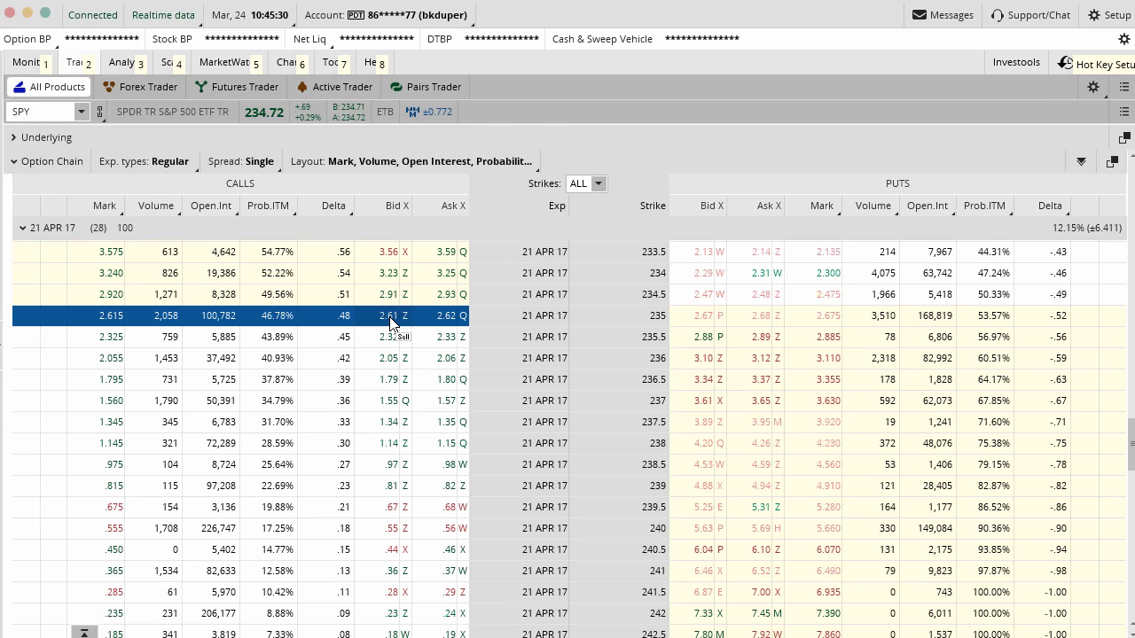
{"action": "left_click", "coordinate": [391, 321]}
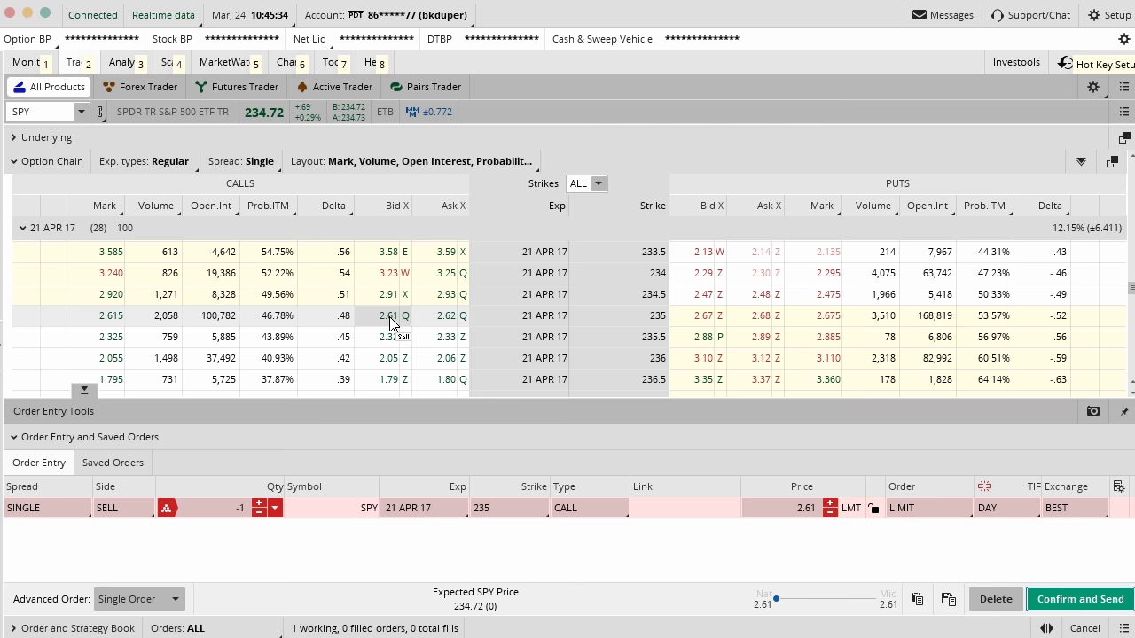
{"action": "left_click", "coordinate": [391, 321]}
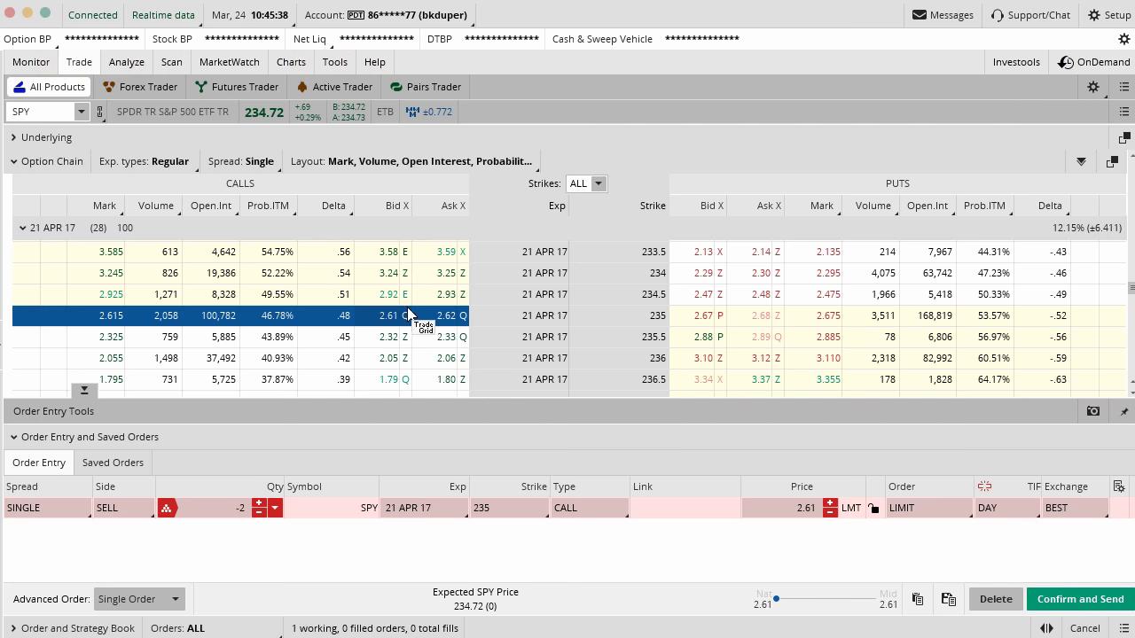
Step: Add long 233 and 237 call wings, completing the butterfly at a .26 debit
{"action": "scroll", "coordinate": [444, 296], "scroll_direction": "up", "scroll_amount": 1}
{"action": "key", "text": "alt"}
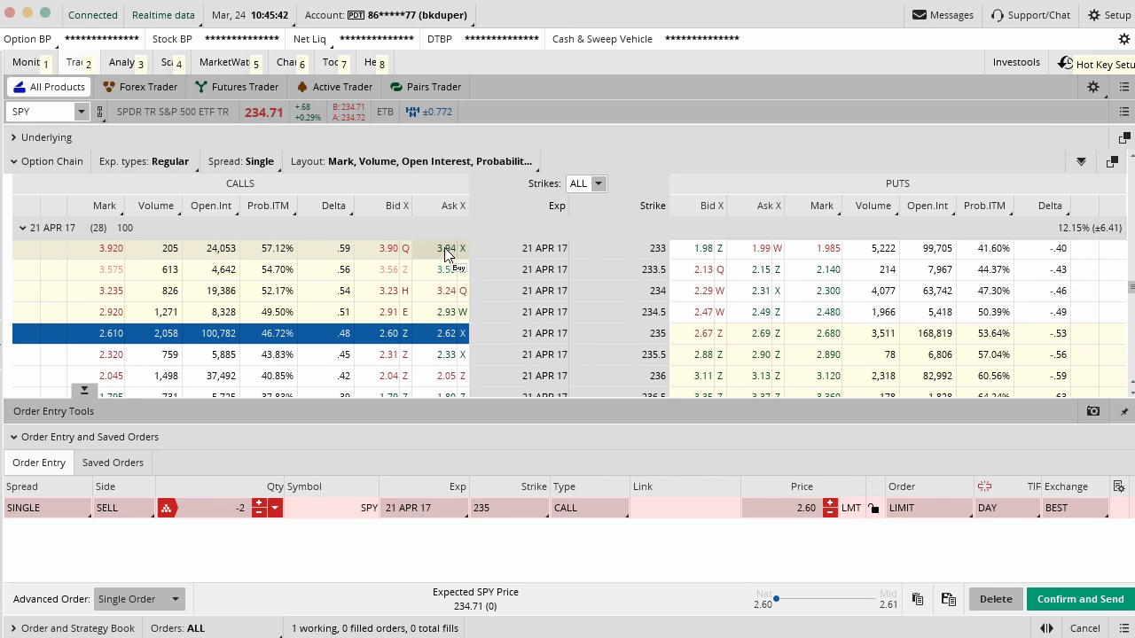
{"action": "left_click", "coordinate": [446, 254]}
{"action": "scroll", "coordinate": [446, 321], "scroll_direction": "down", "scroll_amount": 2}
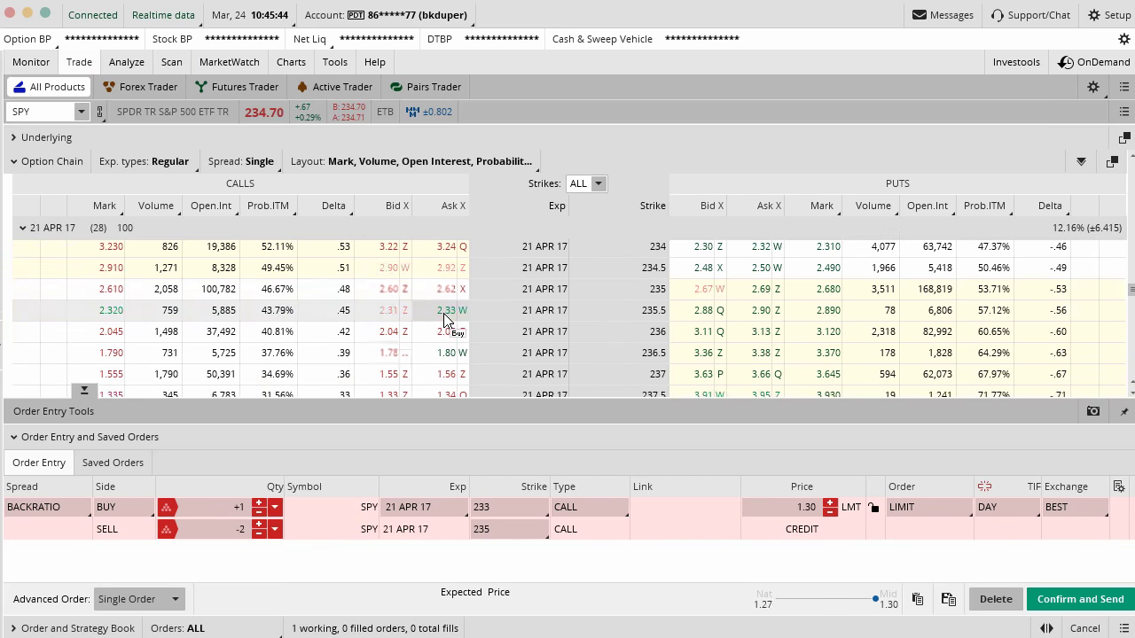
{"action": "key", "text": "alt"}
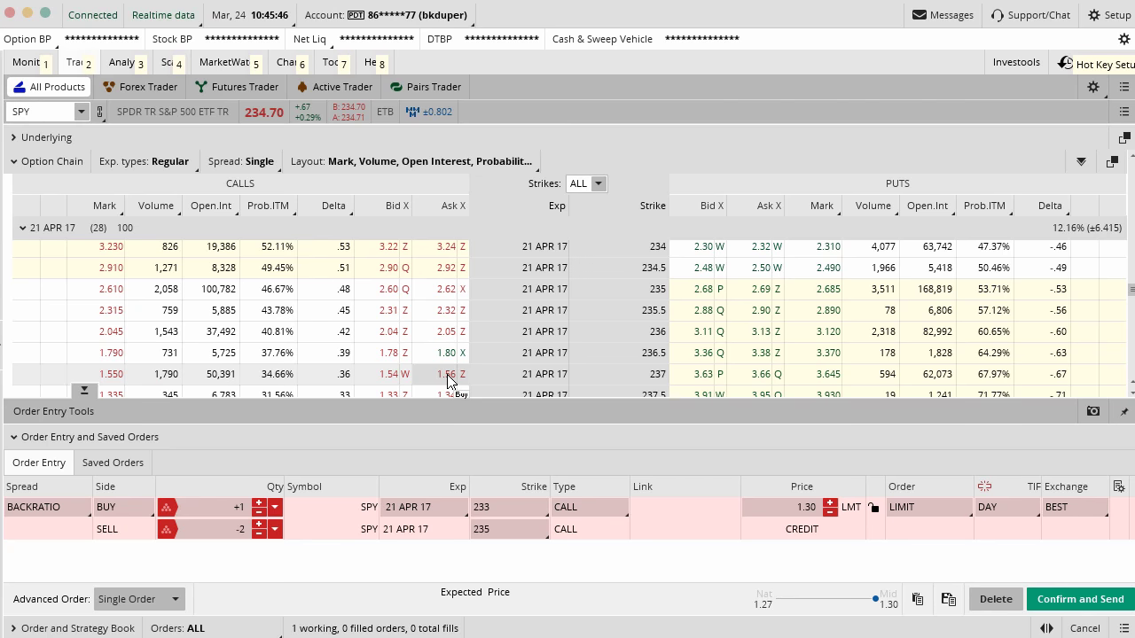
{"action": "left_click", "coordinate": [448, 376]}
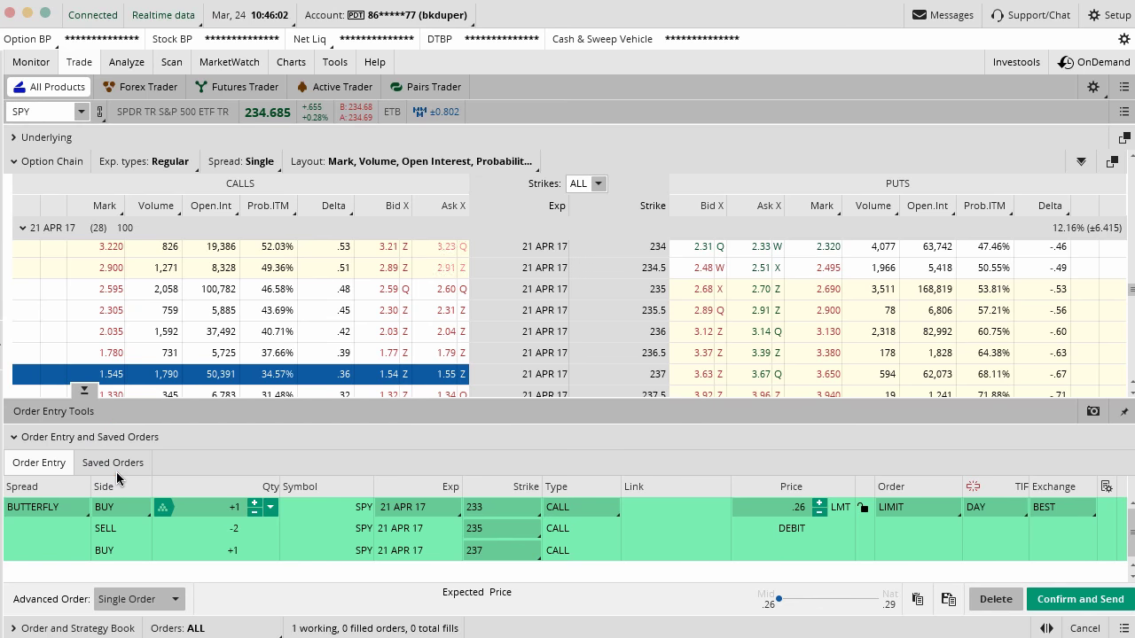
Step: Switch the 233/235/237 butterfly legs from calls to puts, priced at a .27 debit
{"action": "left_click", "coordinate": [584, 503]}
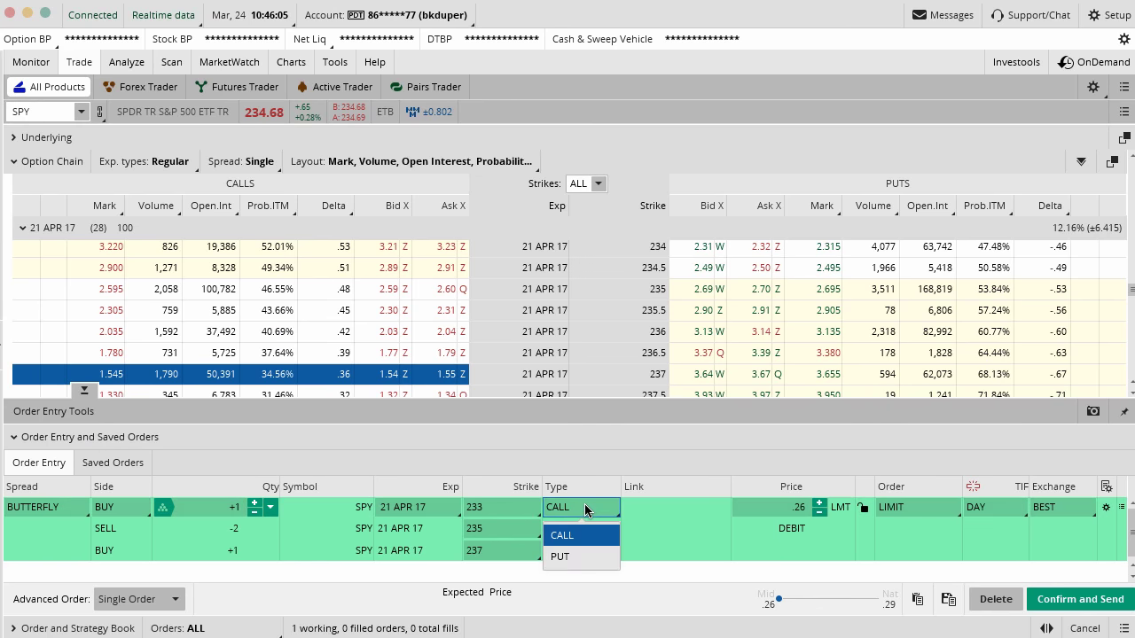
{"action": "left_click", "coordinate": [585, 555]}
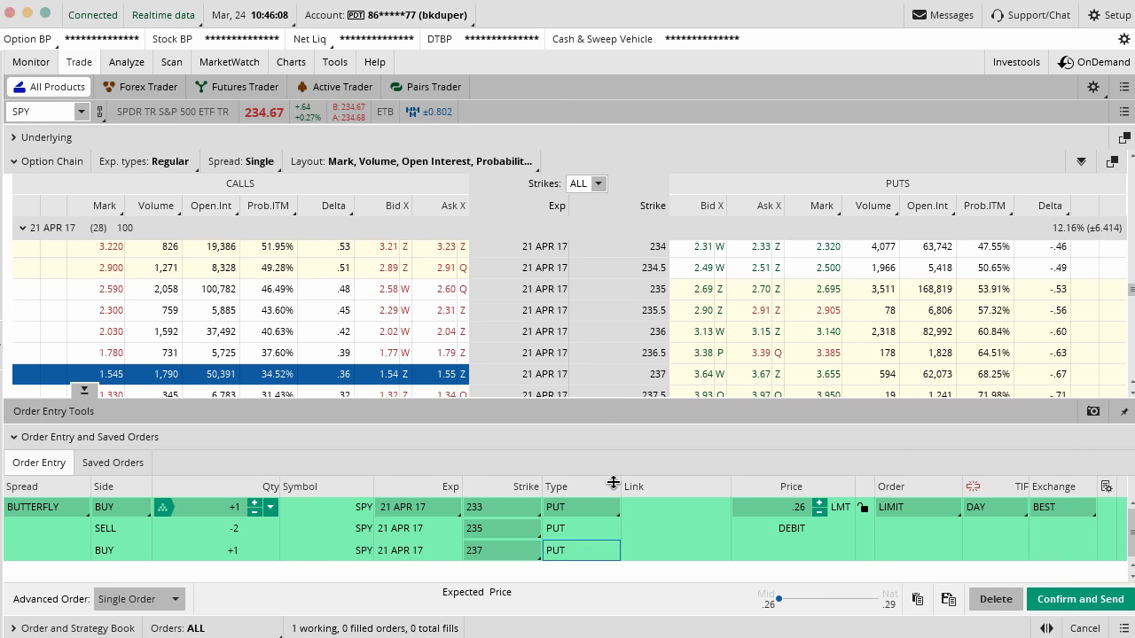
{"action": "left_click", "coordinate": [581, 508]}
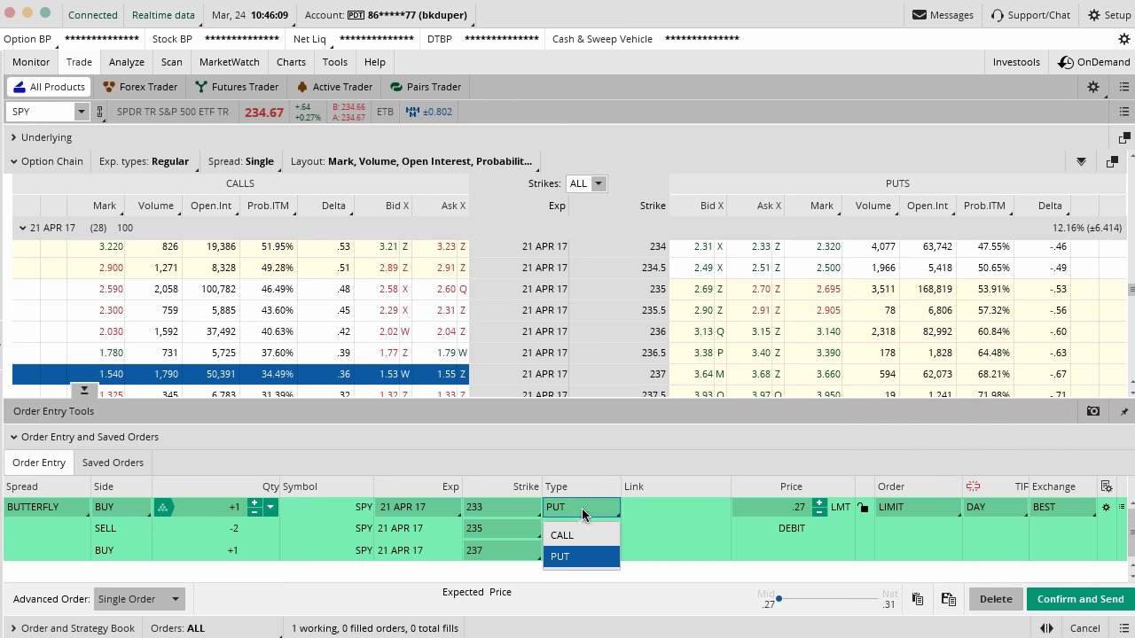
{"action": "left_click", "coordinate": [581, 556]}
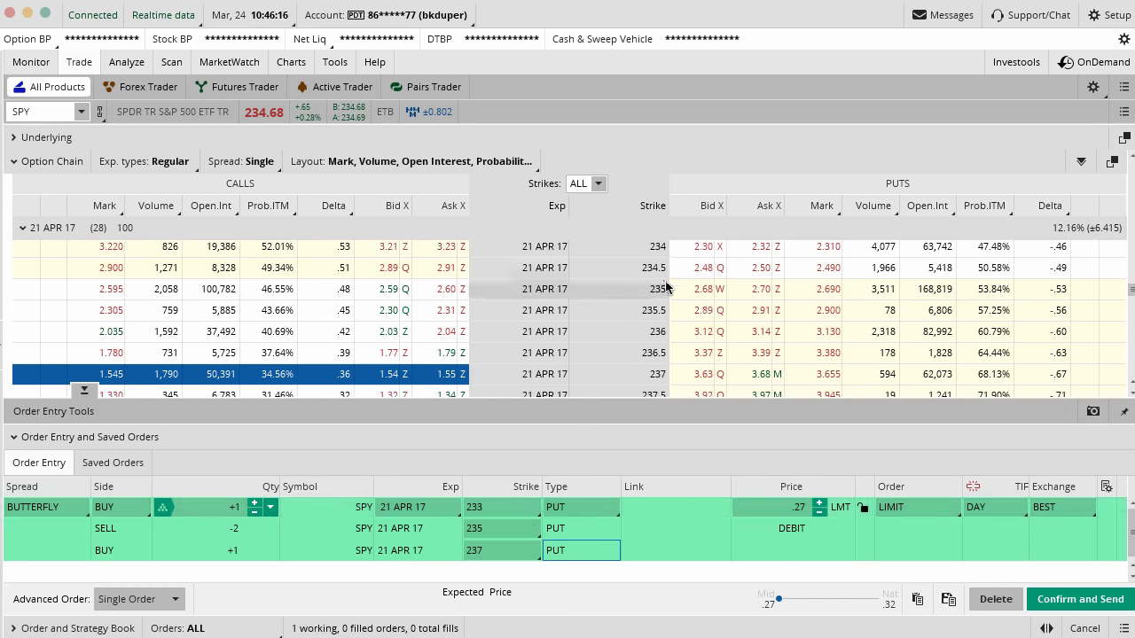
{"action": "left_click", "coordinate": [584, 511]}
{"action": "left_click", "coordinate": [562, 535]}
{"action": "left_click", "coordinate": [592, 509]}
{"action": "left_click", "coordinate": [562, 554]}
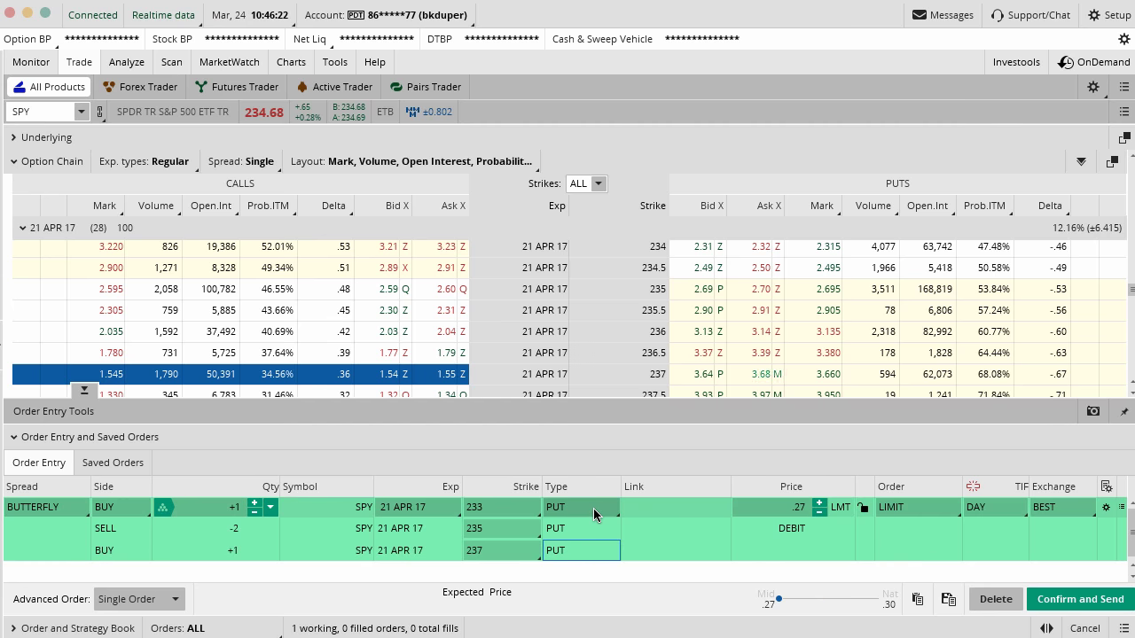